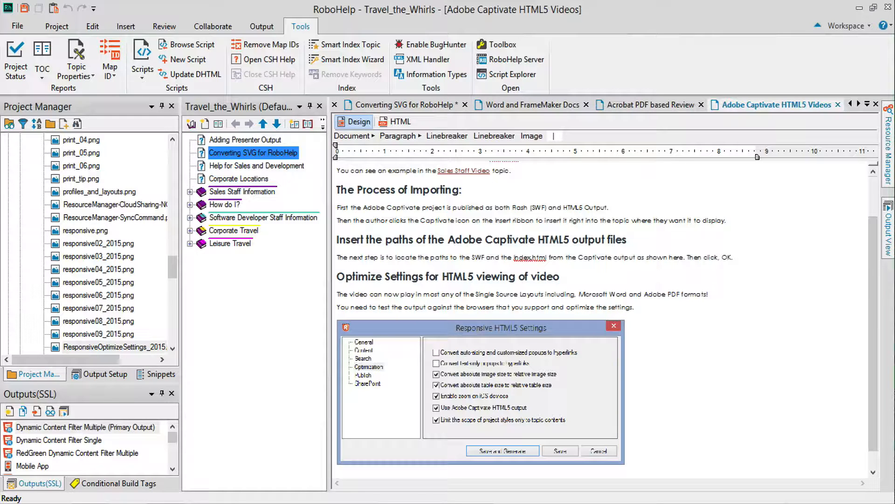
Step: Locate the topic's Responsive HTML5 Settings image in the project and open the folder containing ResponsiveOptimizeSettings_2015.png from its properties
right_click(512, 397)
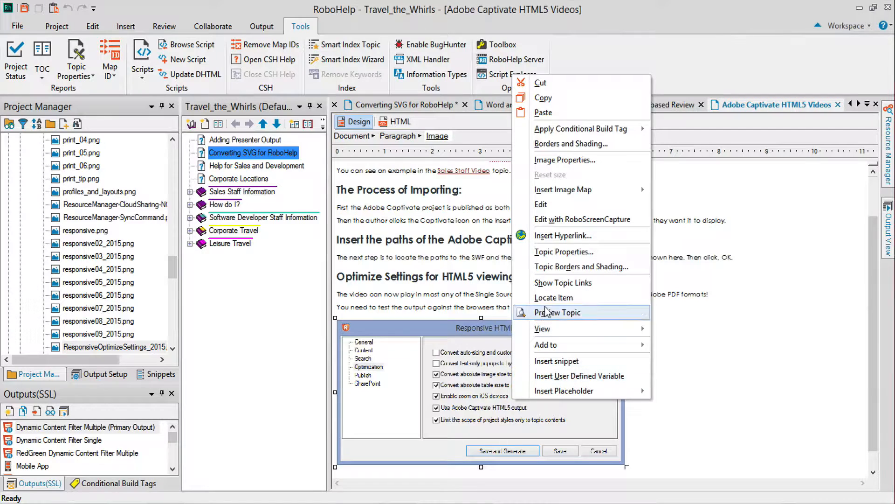
left_click(102, 346)
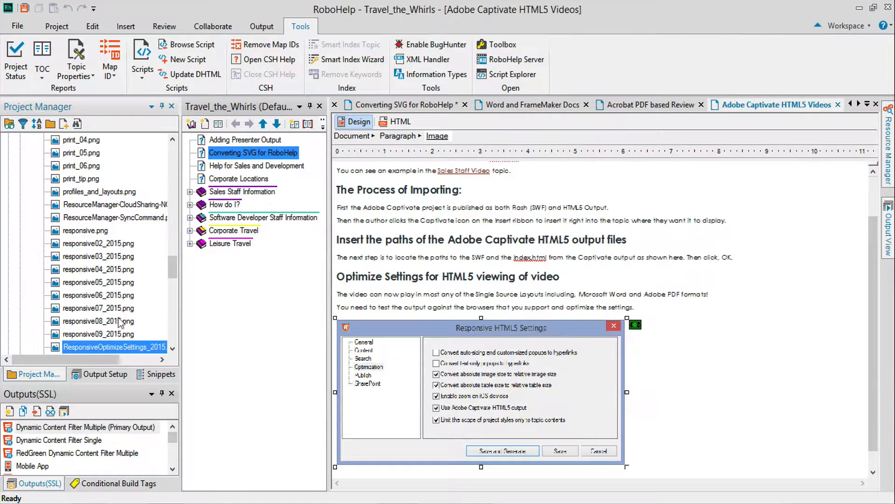
right_click(90, 351)
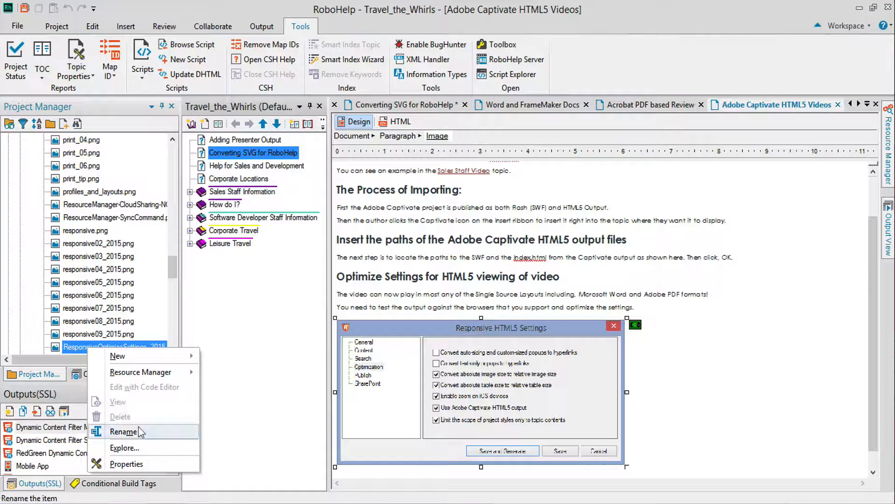
left_click(127, 464)
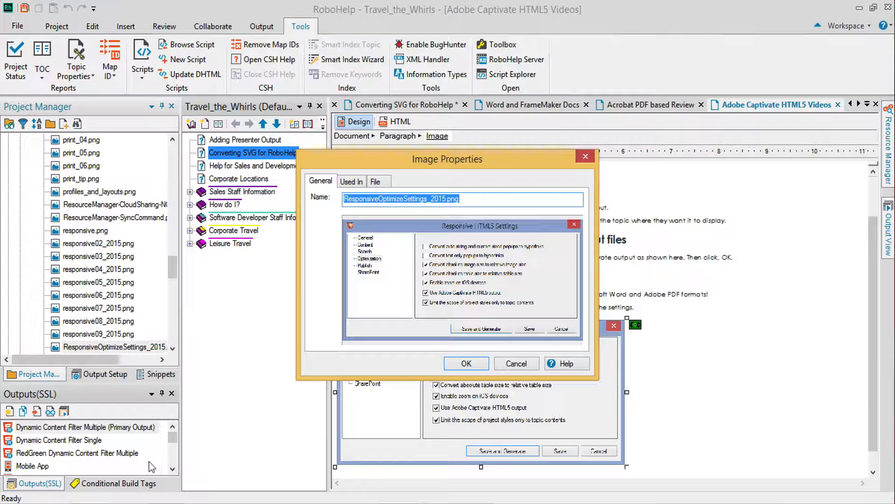
left_click(381, 184)
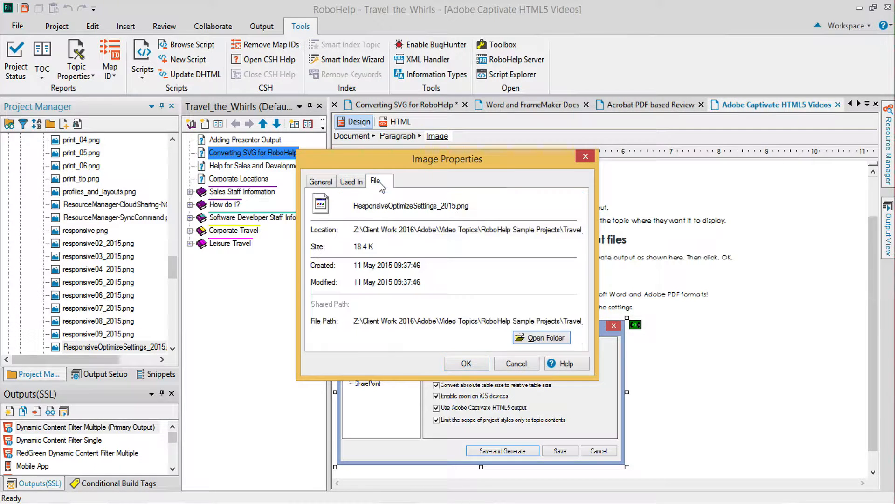
left_click(543, 338)
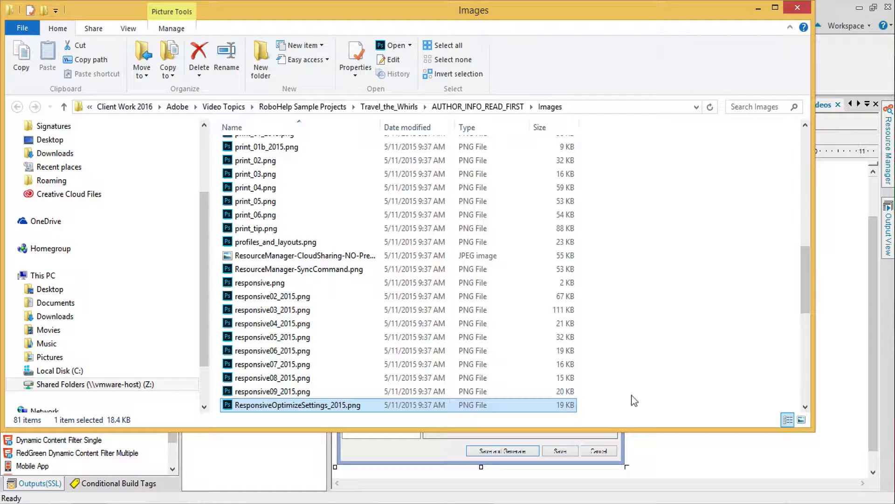
Step: Open ResponsiveOptimizeSettings_2015.png in Adobe Photoshop CC 2015.5
right_click(259, 406)
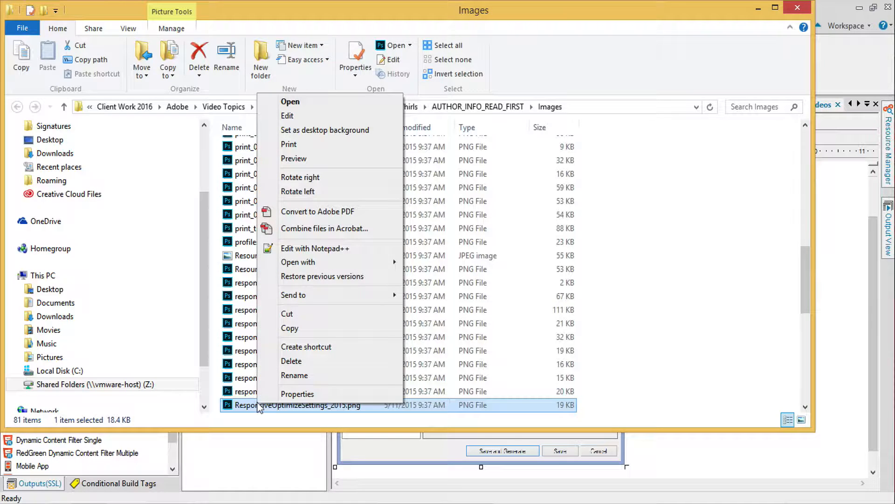
mouse_move(302, 266)
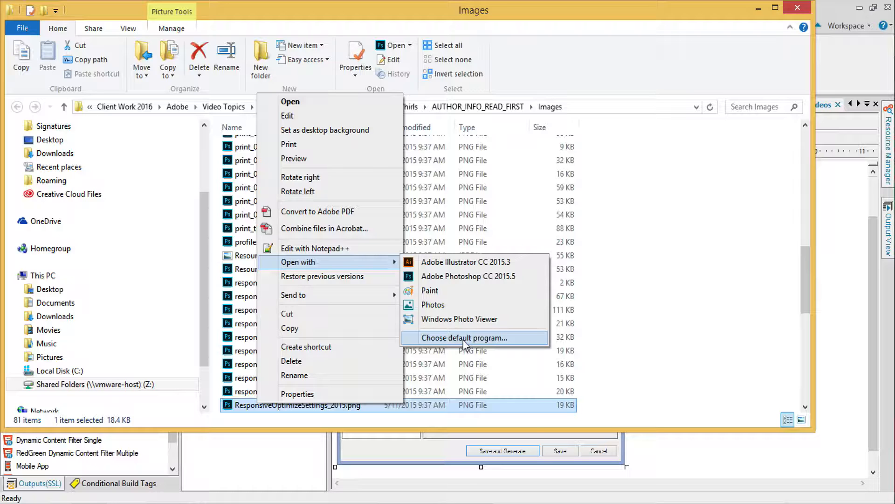
left_click(455, 276)
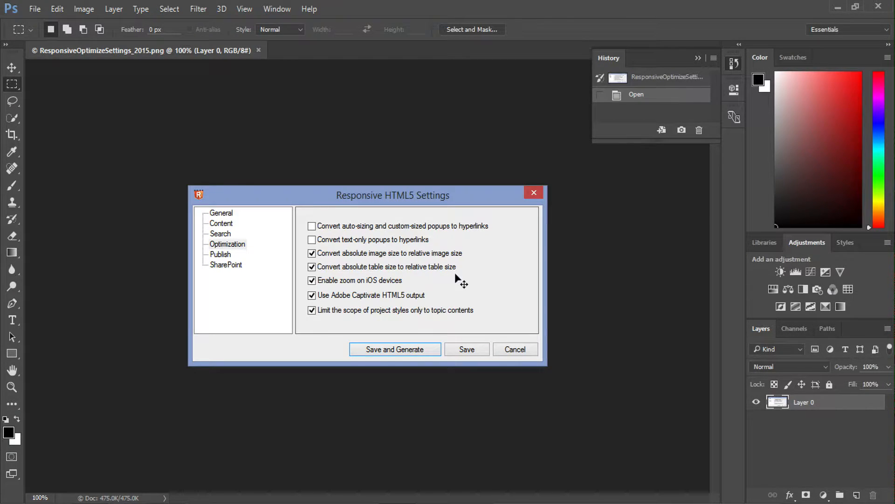
Step: Cover the words "auto-sizing and" in the first checkbox label by stretching a blank patch of background over them, and deselect
scroll(455, 272, "up", 3)
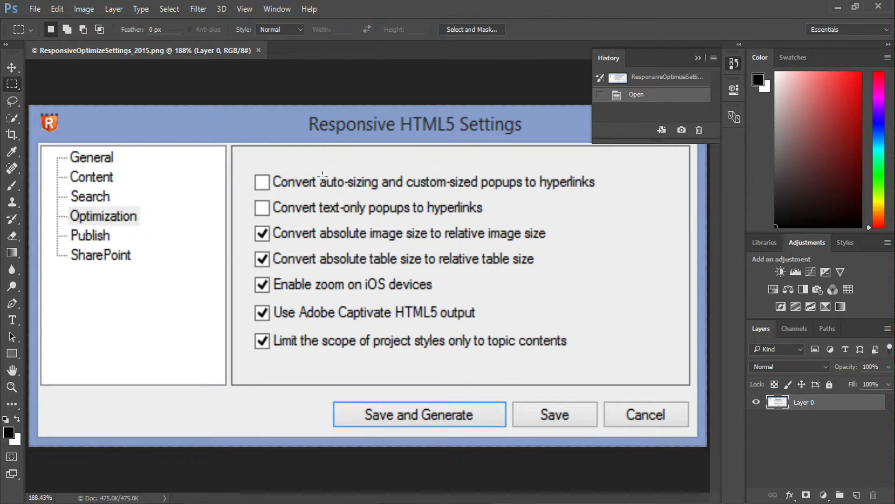
left_click_drag(318, 173, 368, 159)
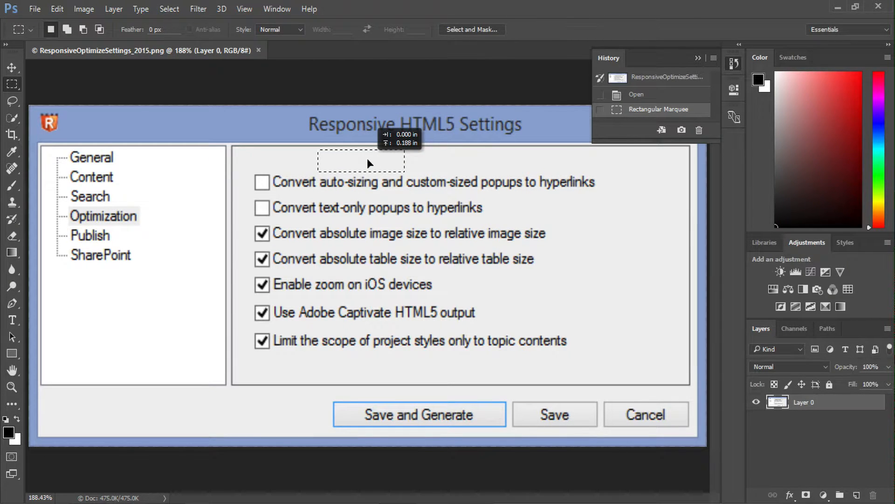
left_click_drag(367, 159, 368, 159)
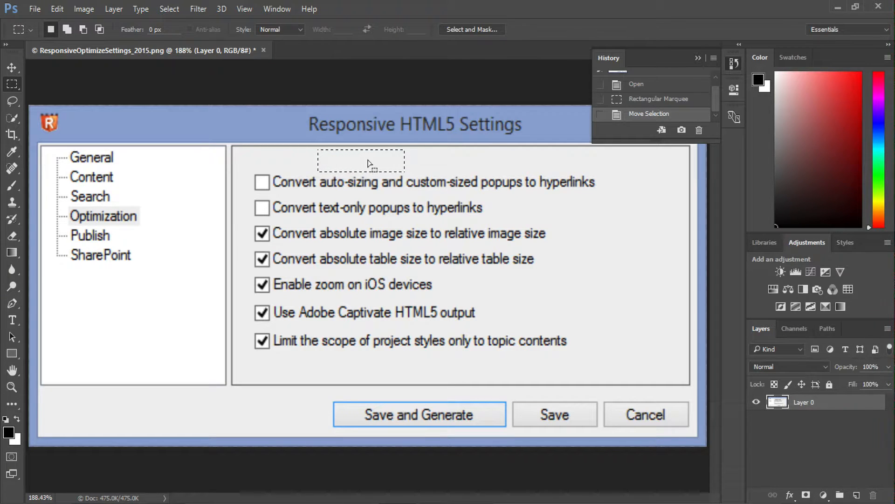
key("ctrl+t")
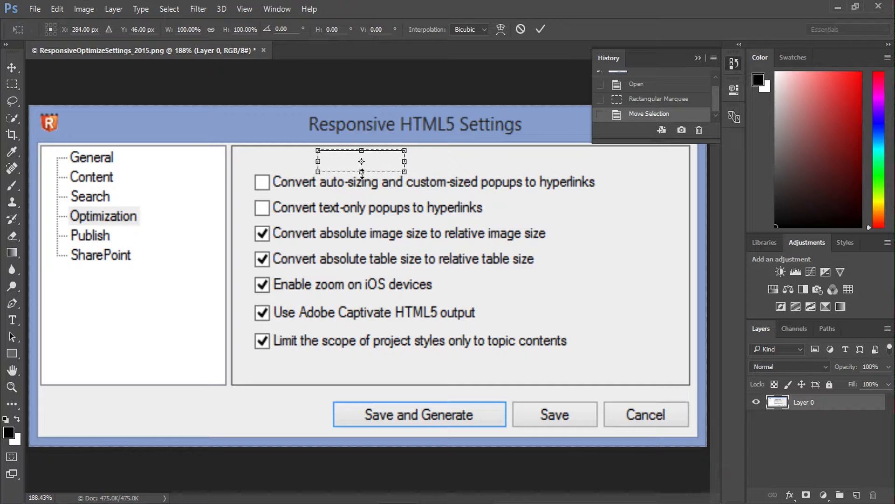
left_click_drag(362, 172, 363, 192)
key("m")
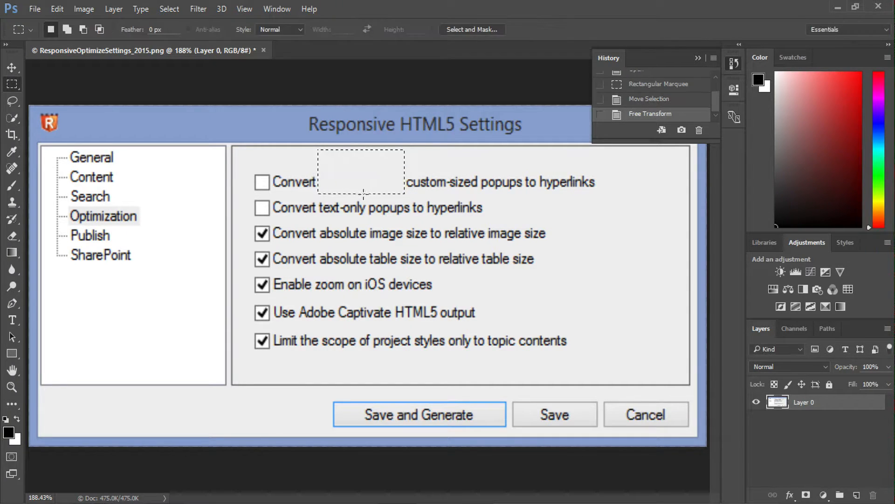
key("ctrl+d")
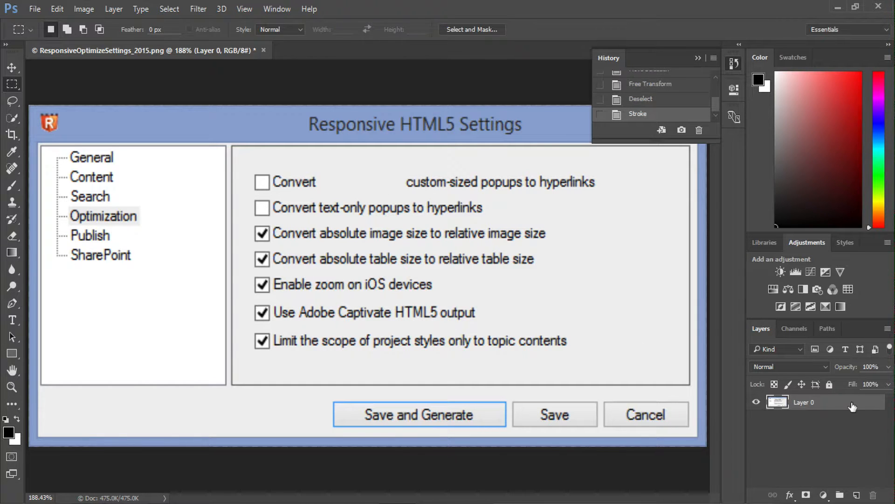
Step: Flatten the image into a single background layer
left_click(888, 329)
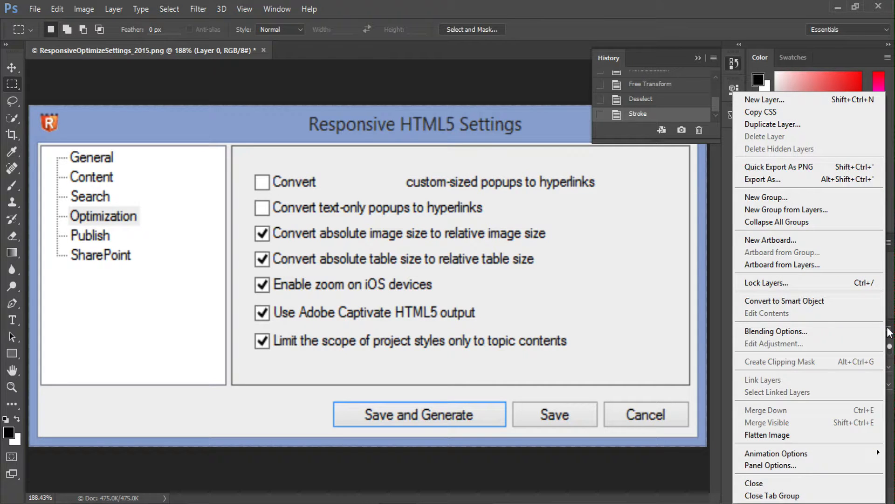
left_click(776, 434)
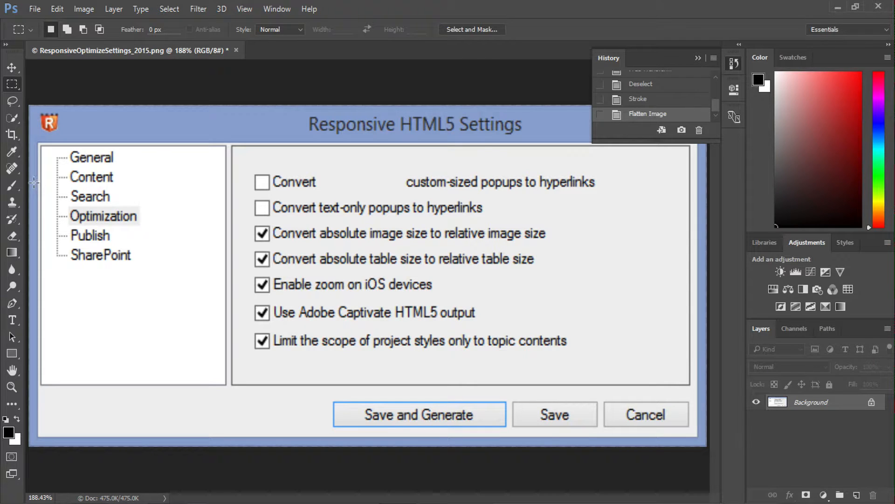
left_click(9, 151)
key("alt")
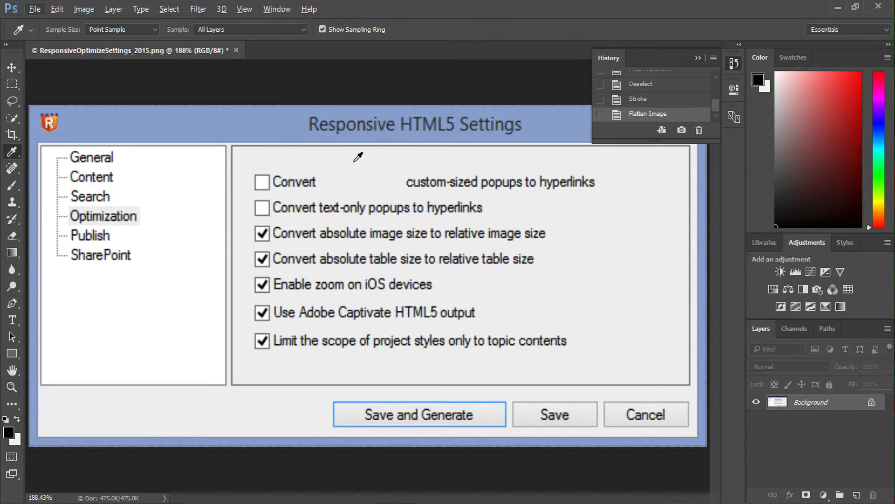
Step: Marquee-select the text "custom-sized popups to hyperlinks" and move it left across the blank gap toward "Convert"
left_click(12, 86)
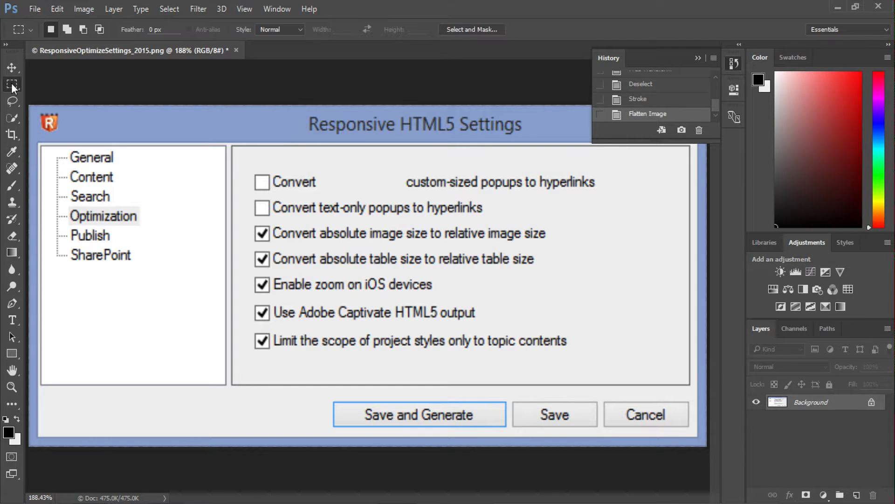
left_click_drag(603, 193, 400, 167)
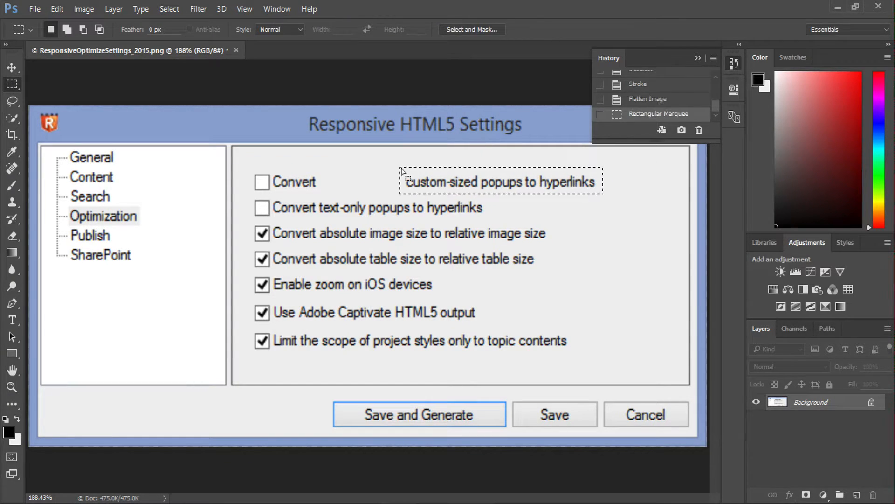
left_click(12, 68)
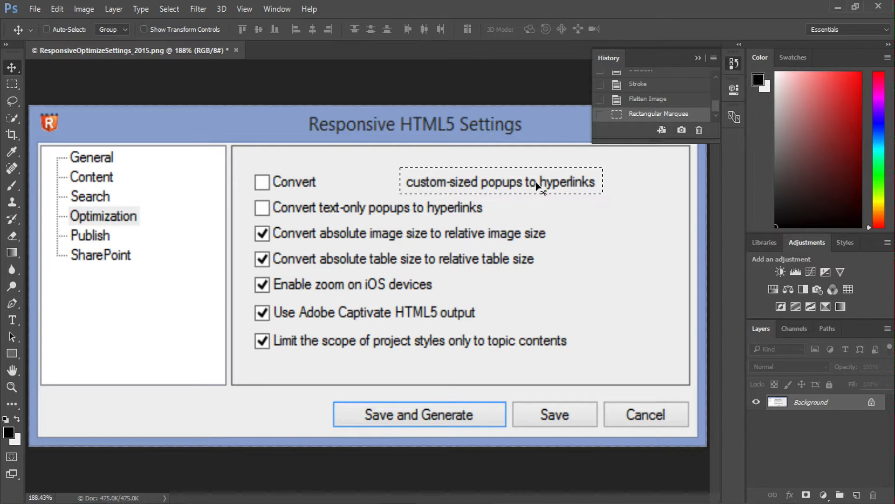
left_click_drag(538, 185, 455, 185)
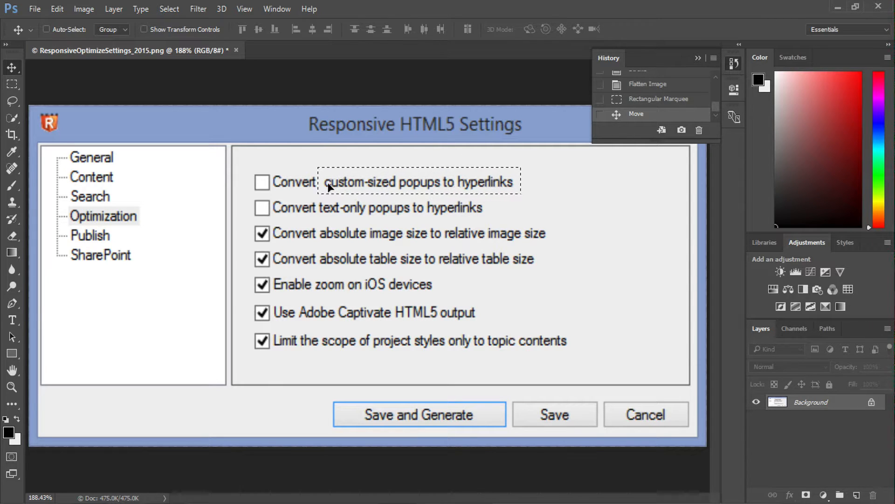
Step: Nudge "custom-sized popups to hyperlinks" further left to normal word spacing after "Convert", and clear the selection
left_click(12, 84)
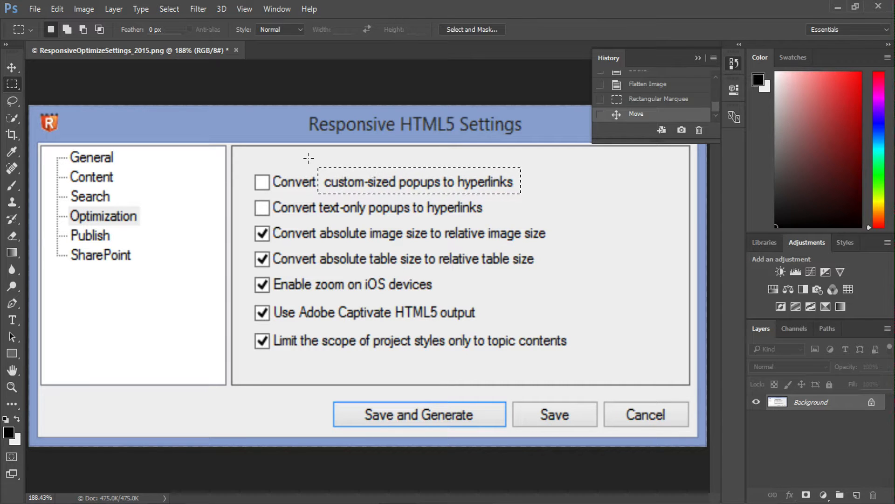
left_click_drag(304, 157, 320, 198)
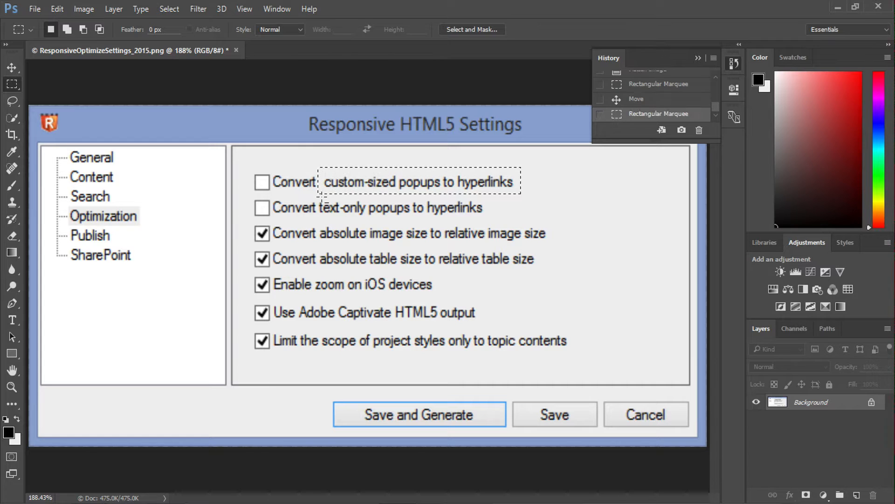
key("ctrl+plus")
key("ctrl+plus")
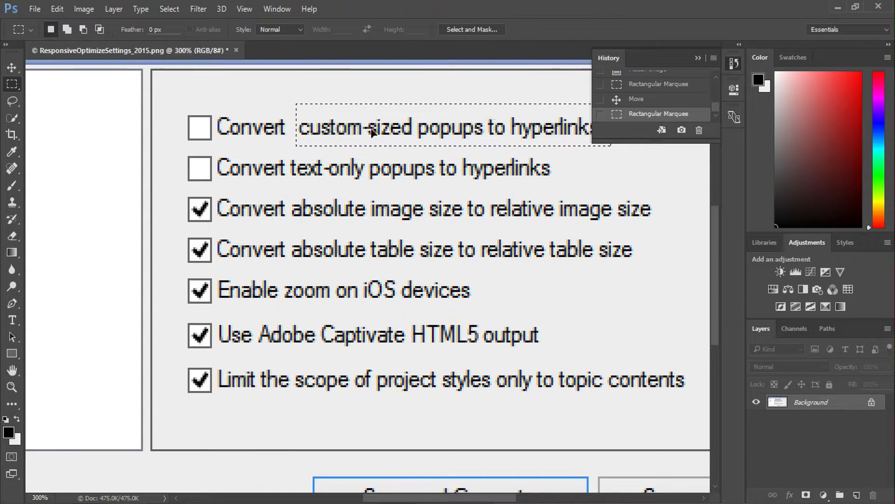
key("ctrl+d")
left_click_drag(452, 132, 443, 134)
key("ctrl+d")
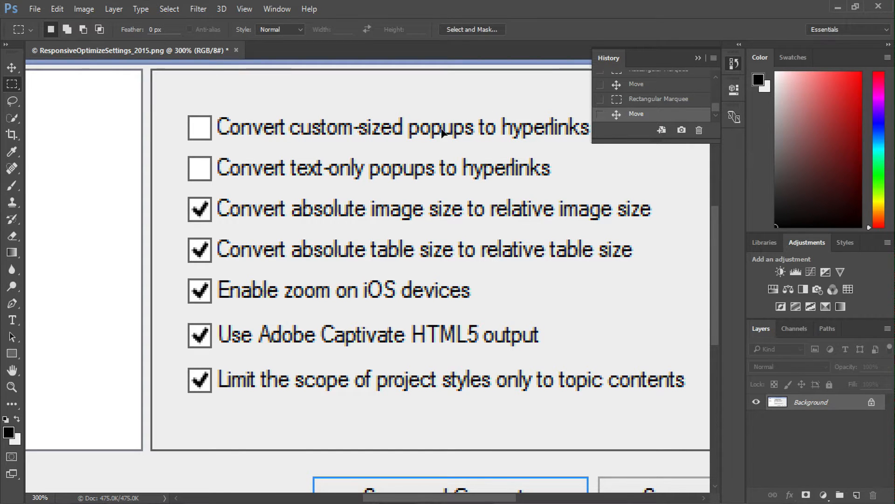
Step: Save the edited image in the same Images folder as ResponsiveOptimizeSettings_2015v2.png, with Smallest / Slow compression and no interlacing
key("ctrl+minus")
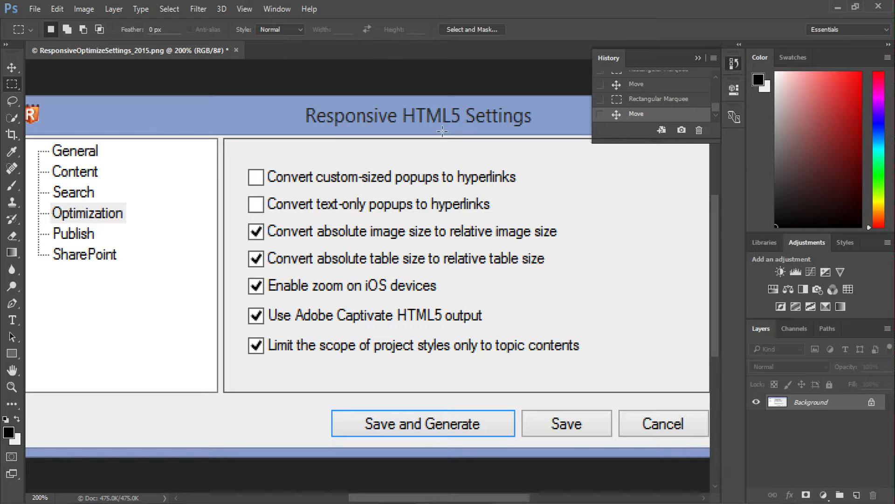
left_click(35, 10)
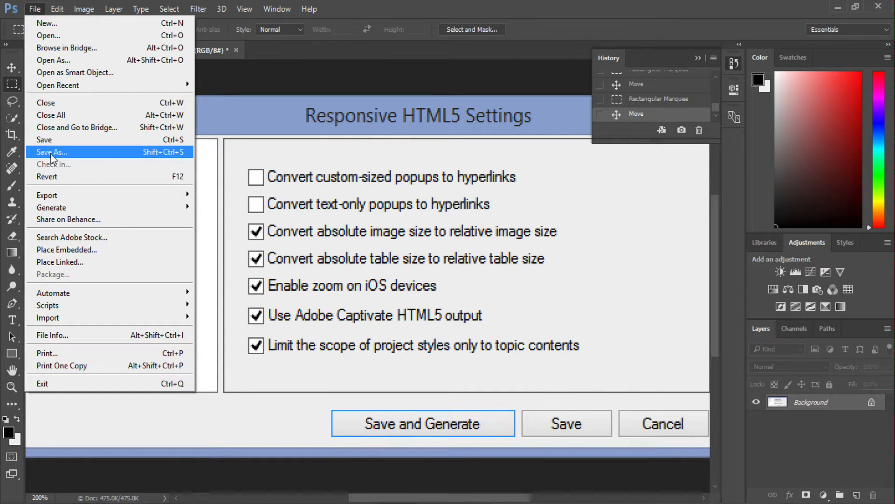
left_click(51, 152)
left_click(197, 243)
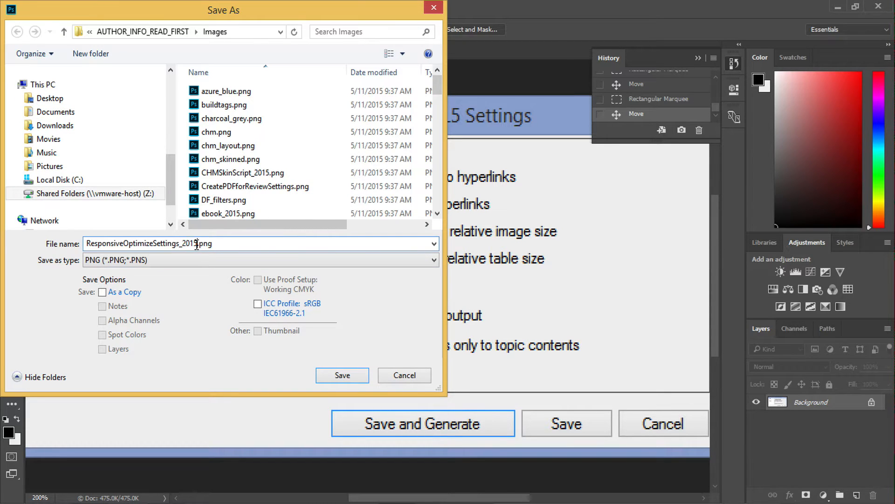
left_click(343, 374)
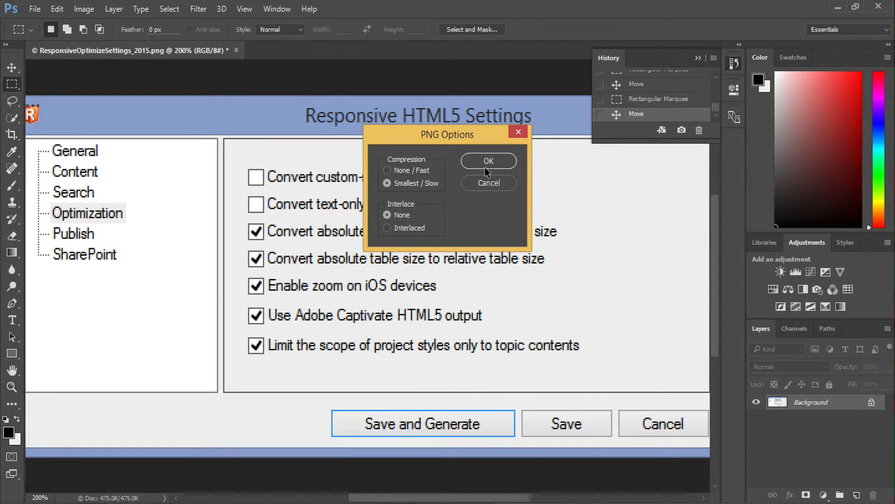
left_click(482, 162)
Step: Switch to RoboHelp and replace the settings image at the end of the topic with ResponsiveOptimizeSettings_2015v2.png from the Images folder
left_click(168, 445)
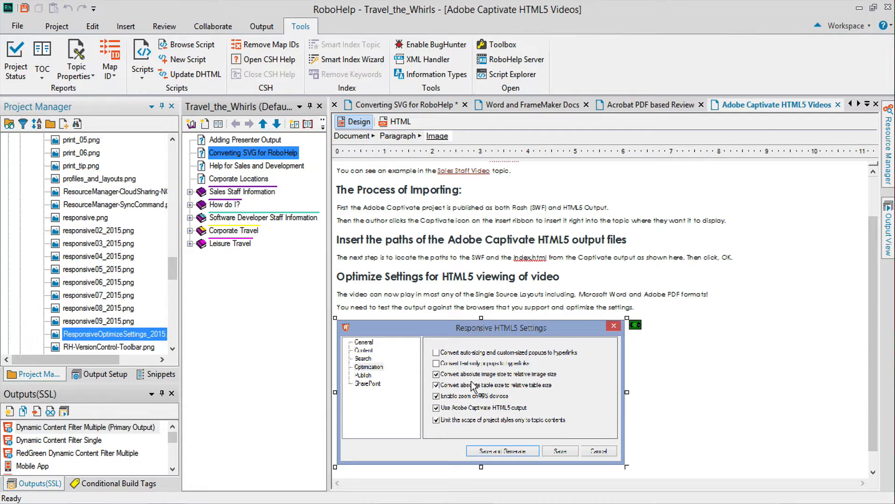
key("Delete")
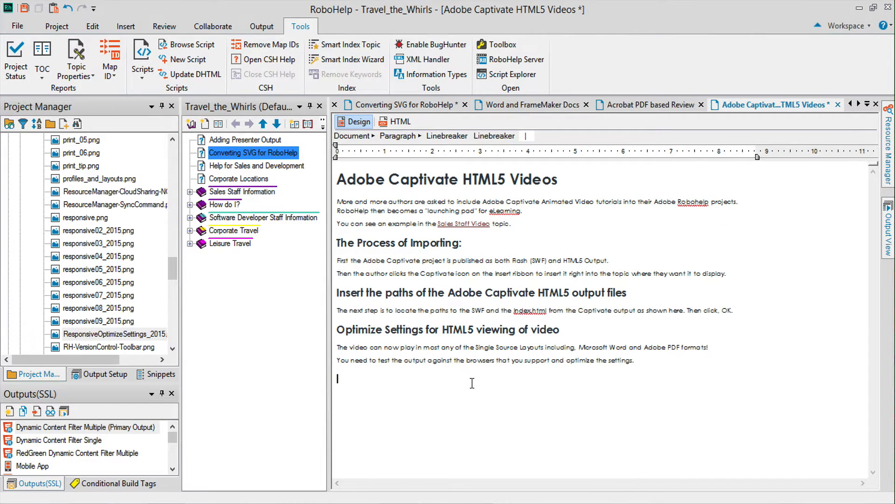
left_click(126, 26)
left_click(224, 59)
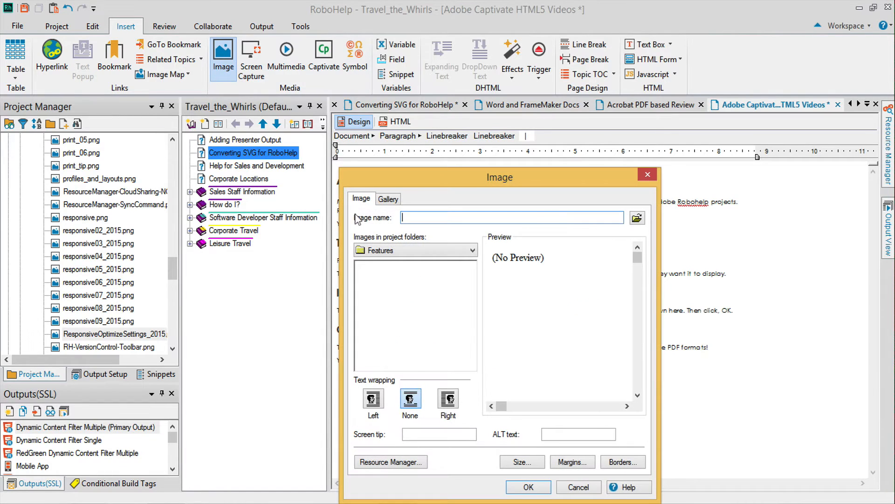
left_click(637, 218)
scroll(466, 280, "down", 1)
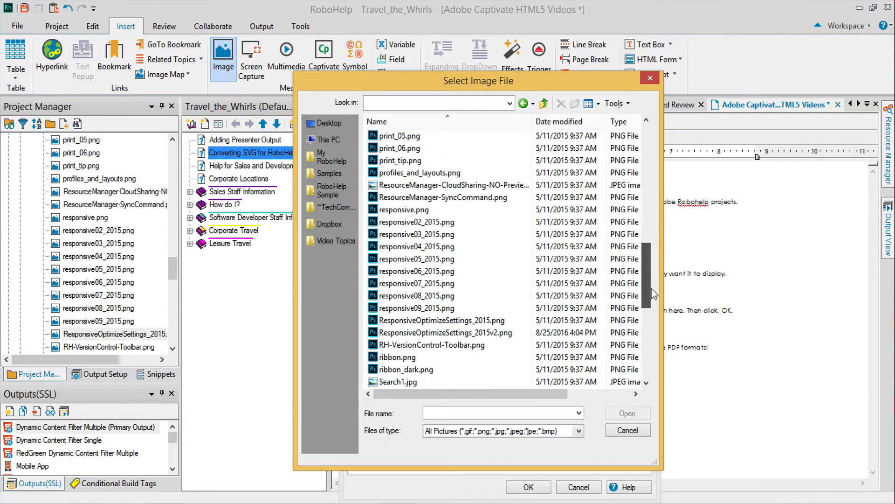
double_click(466, 331)
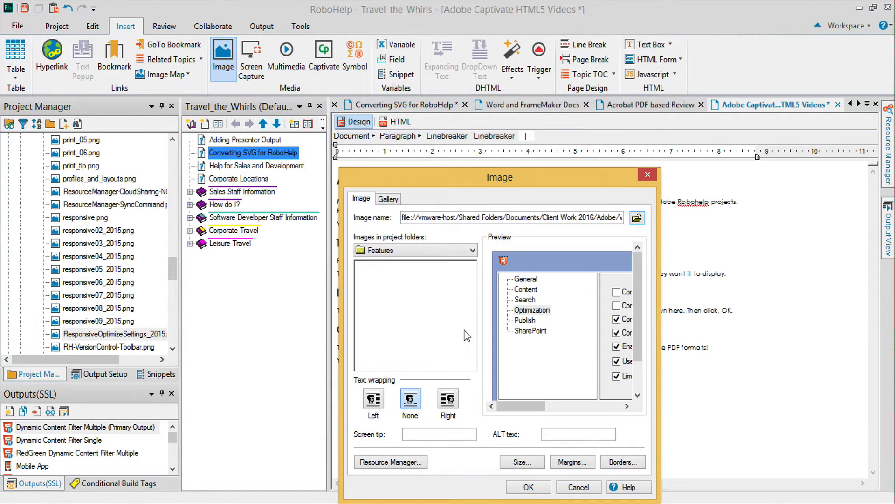
left_click(528, 487)
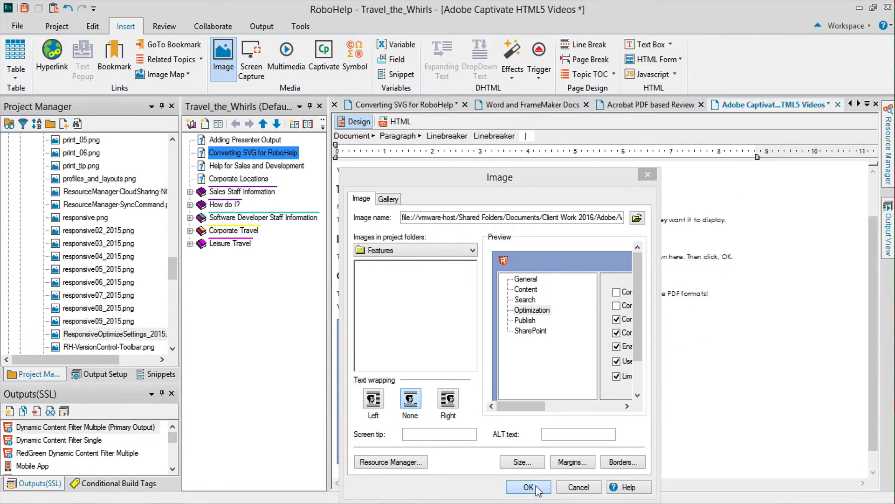